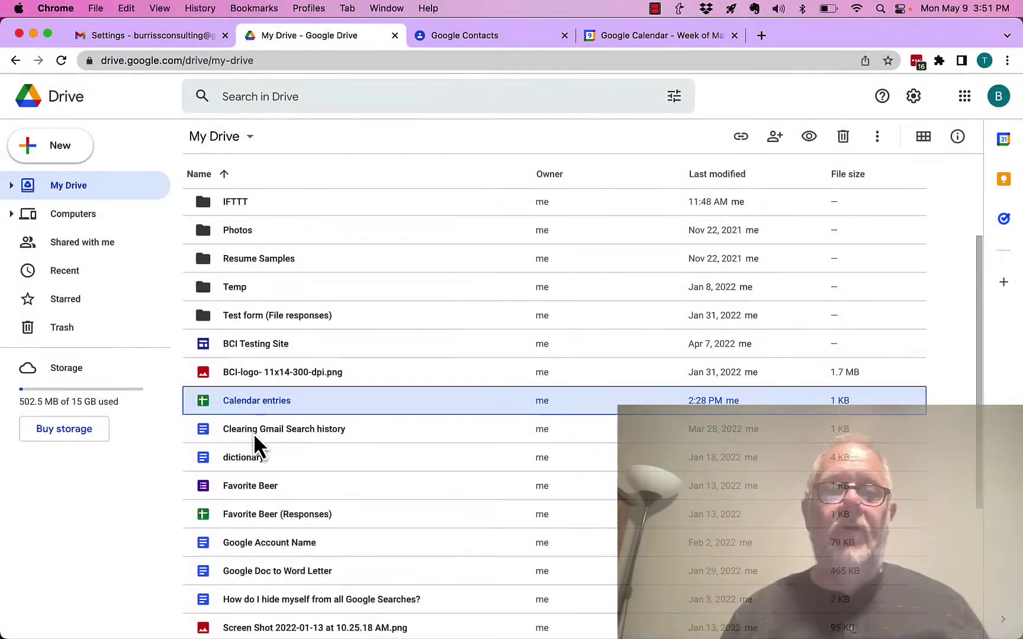
Open the 'Clearing Gmail Search history' document from My Drive in Google Docs.
{"action": "double_click", "coordinate": [254, 436]}
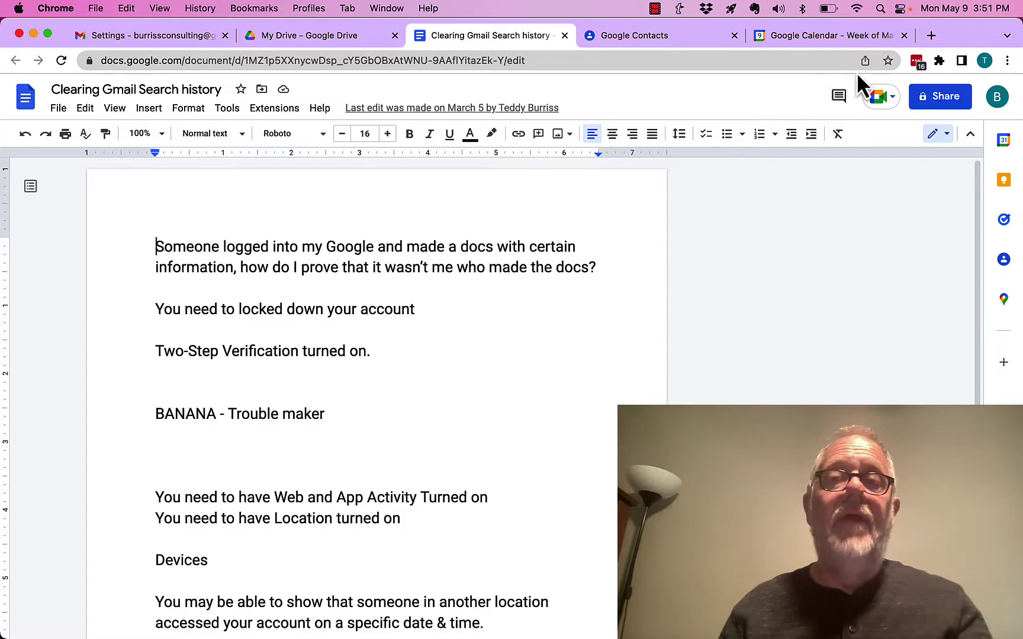
In a new tab, search Google for 'banana farms' and show the image results.
{"action": "left_click", "coordinate": [929, 36]}
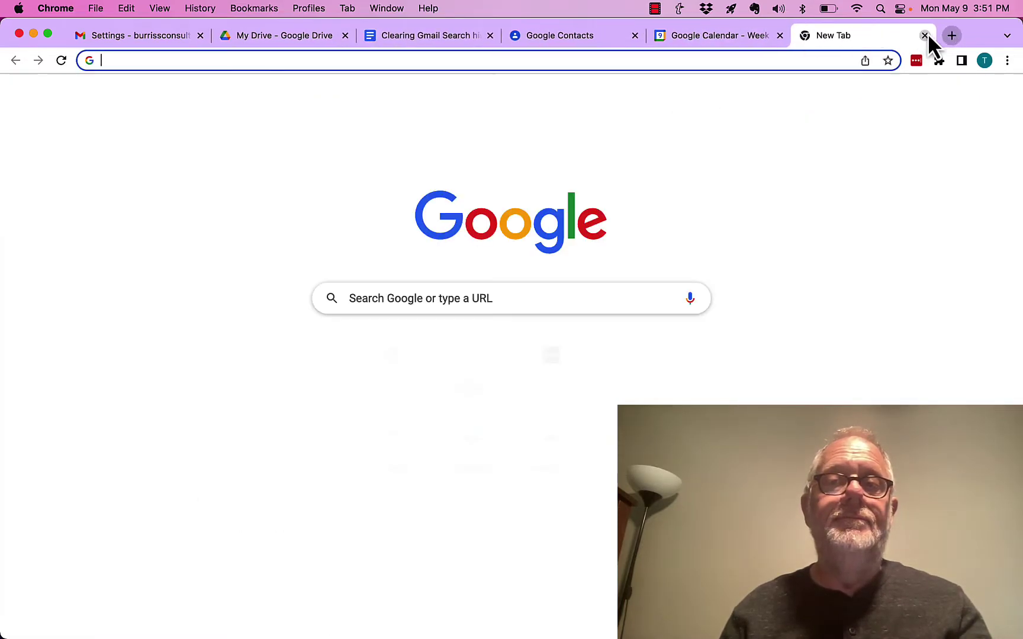
{"action": "left_click", "coordinate": [400, 299]}
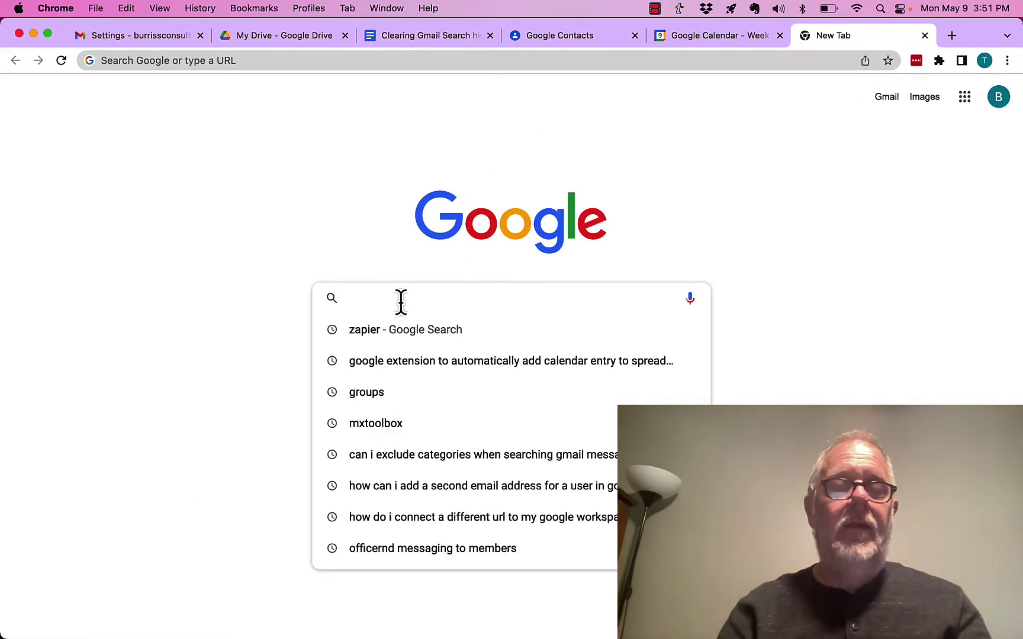
{"action": "type", "text": "banana"}
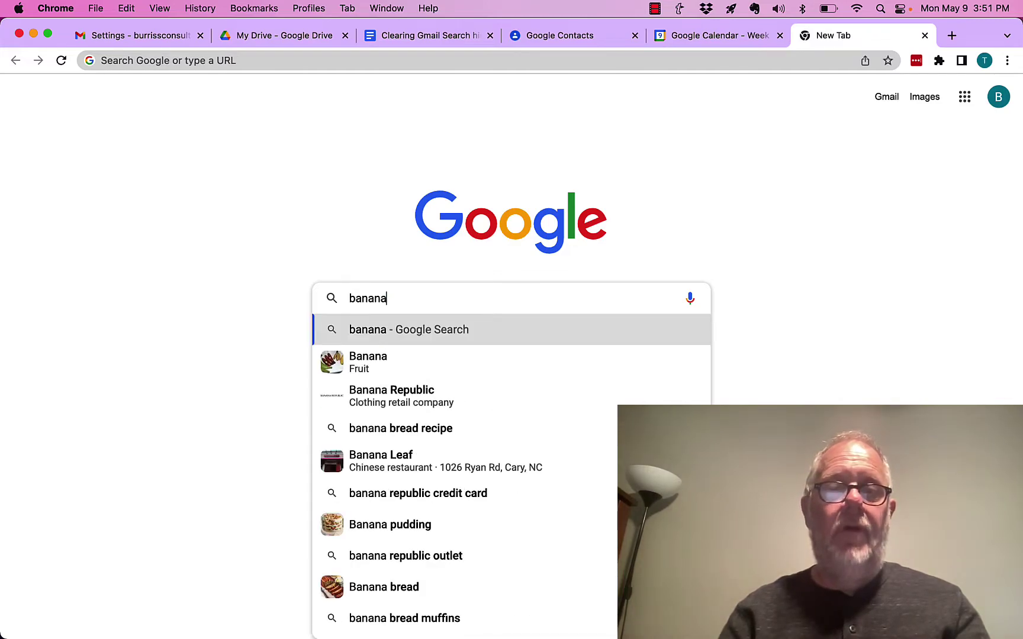
{"action": "type", "text": " farms"}
{"action": "key", "text": "Return"}
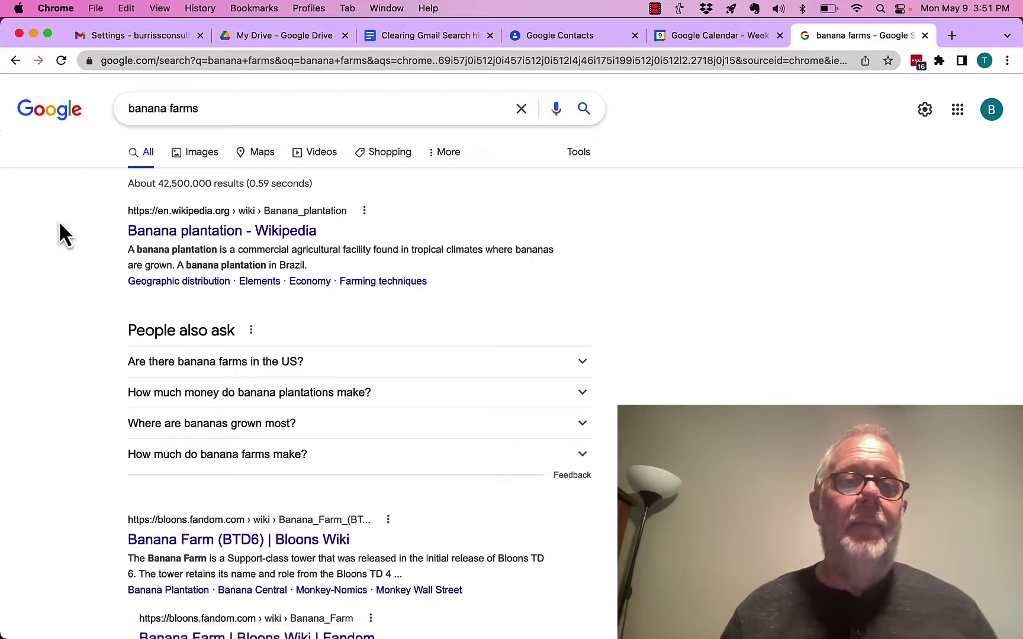
{"action": "left_click", "coordinate": [214, 156]}
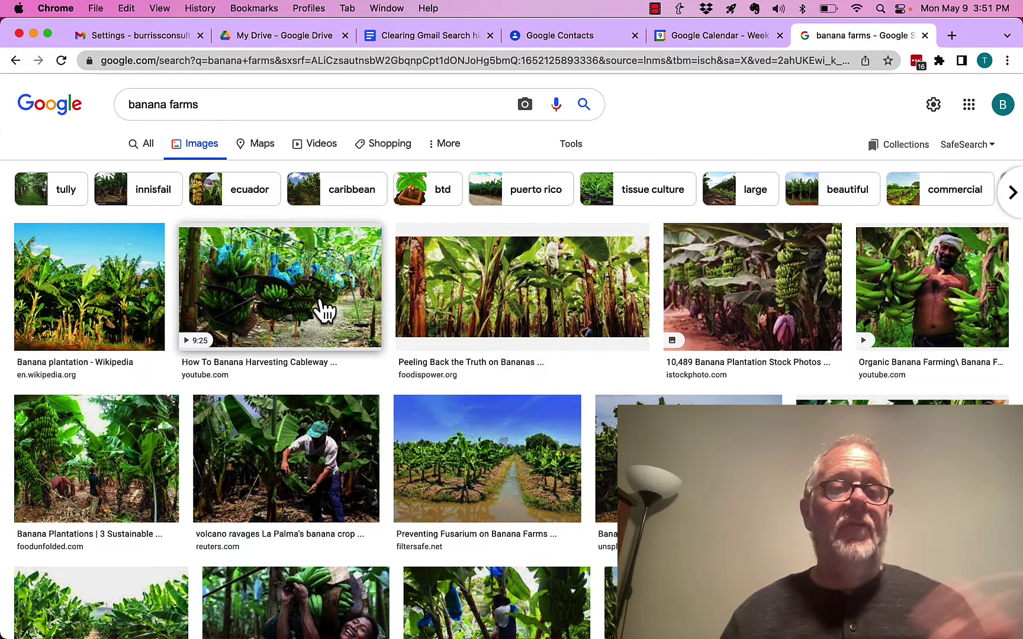
Preview the banana harvesting cableway video result and copy its link address.
{"action": "left_click", "coordinate": [323, 309]}
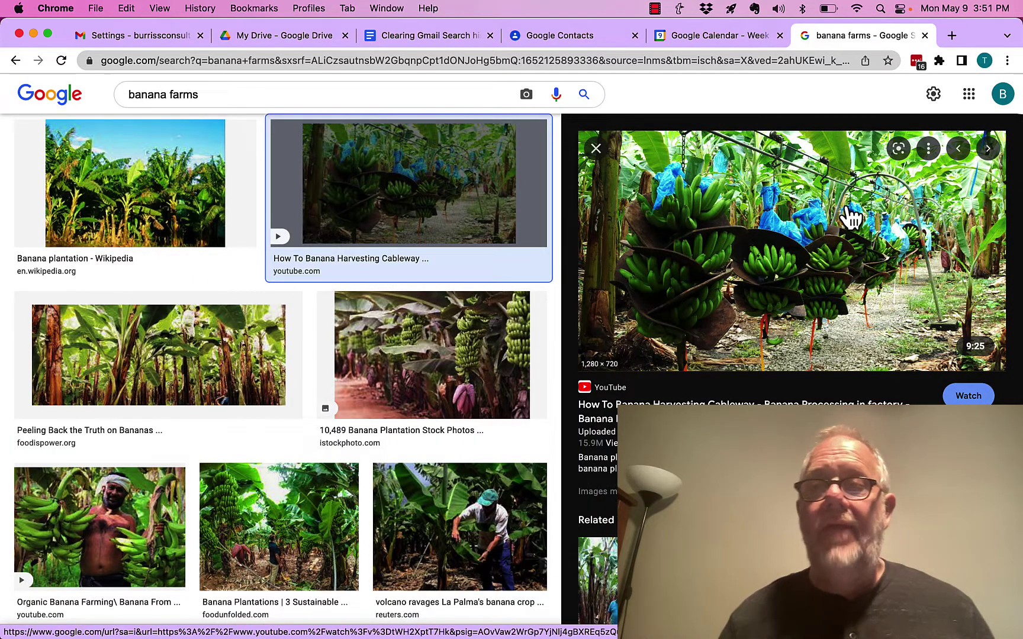
{"action": "right_click", "coordinate": [802, 227]}
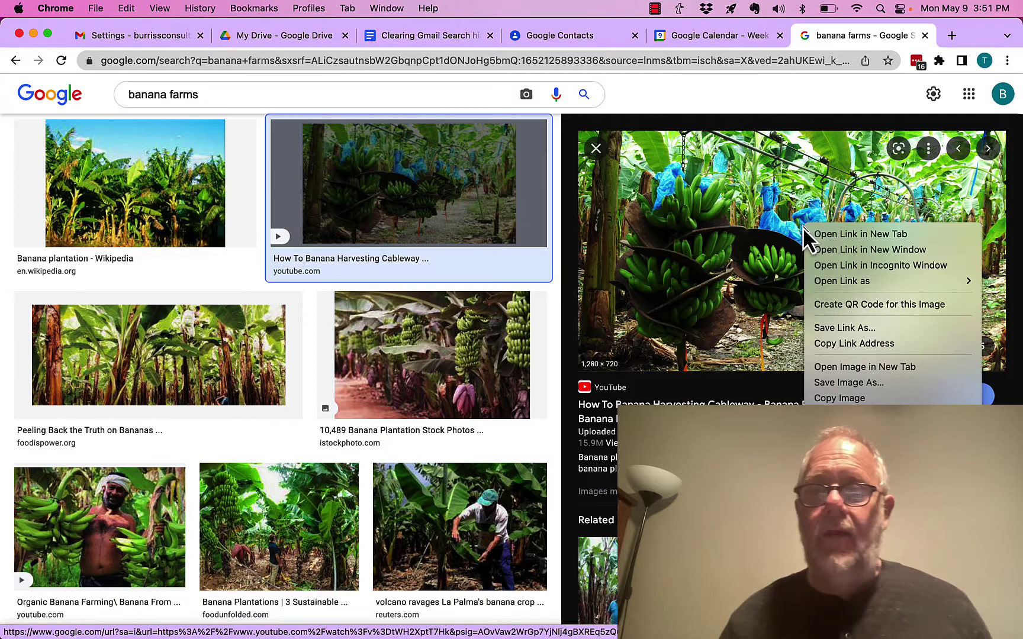
{"action": "left_click", "coordinate": [855, 343]}
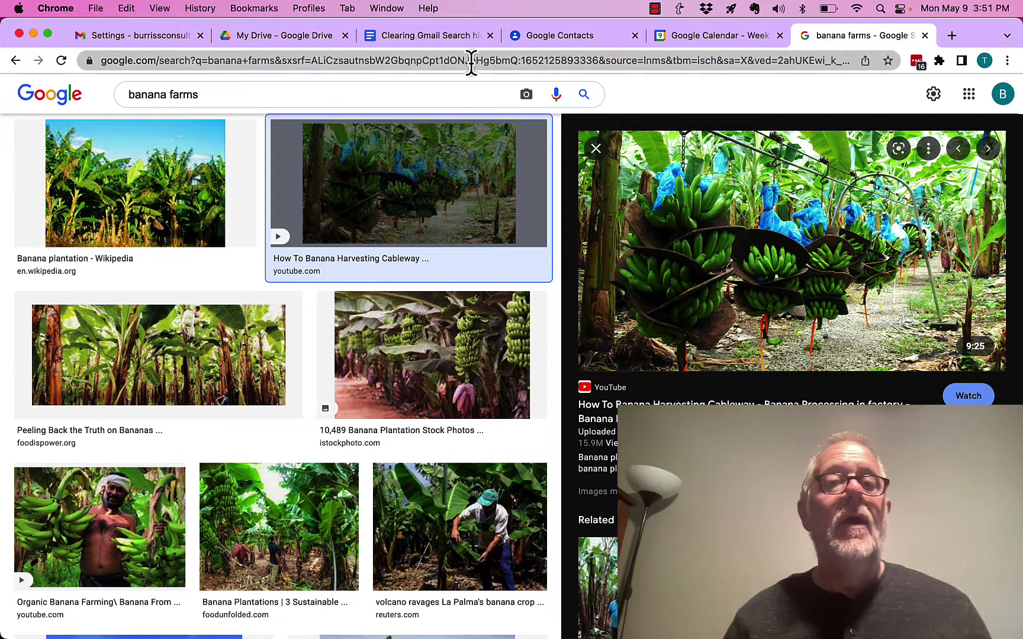
Add 'Here is a great video about banana farms' as a new first line of the document.
{"action": "left_click", "coordinate": [399, 39]}
{"action": "left_click", "coordinate": [251, 198]}
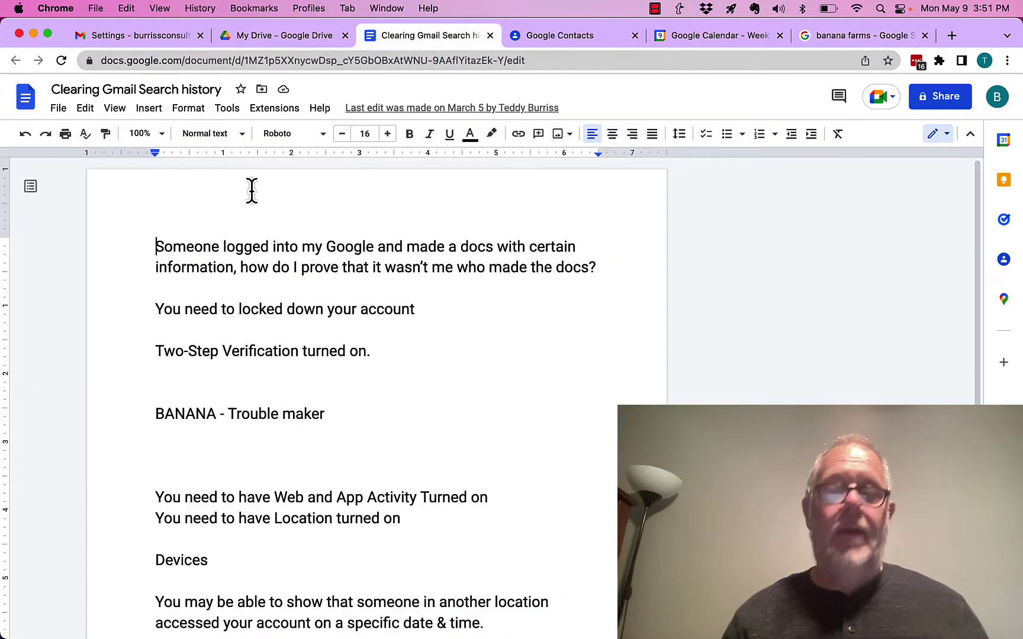
{"action": "key", "text": "Return"}
{"action": "key", "text": "Return"}
{"action": "key", "text": "Up"}
{"action": "key", "text": "Up"}
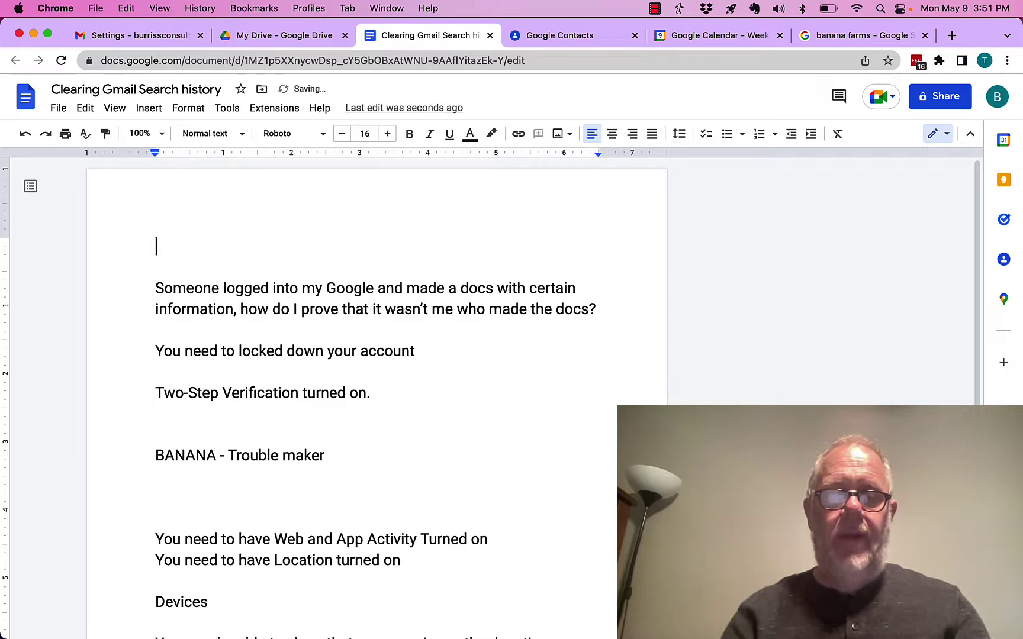
{"action": "type", "text": "Her eis a"}
{"action": "key", "text": "BackSpace"}
{"action": "key", "text": "BackSpace"}
{"action": "key", "text": "BackSpace"}
{"action": "key", "text": "BackSpace"}
{"action": "key", "text": "BackSpace"}
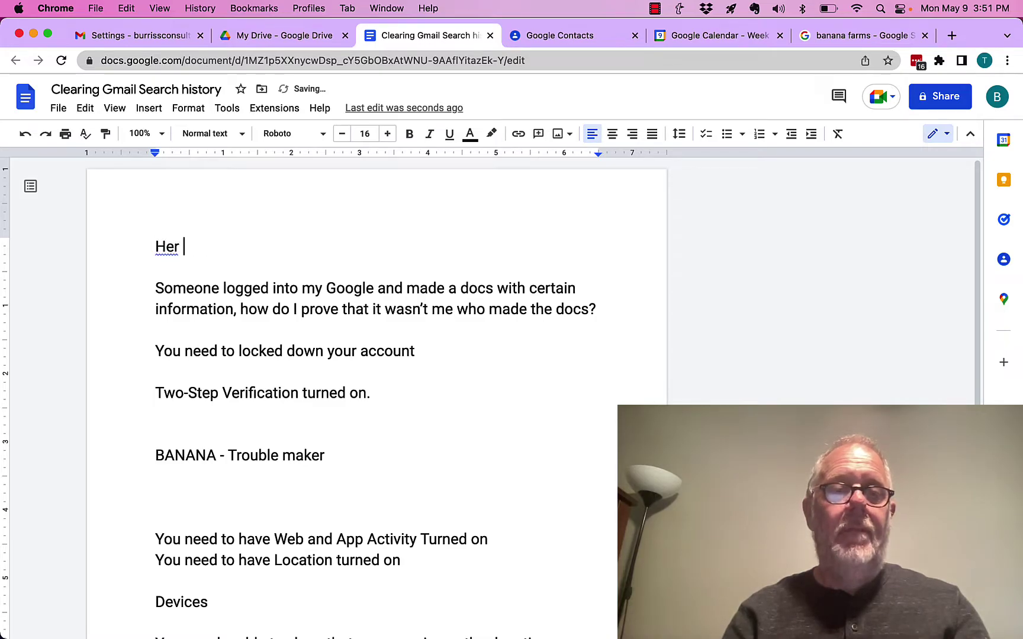
{"action": "key", "text": "BackSpace"}
{"action": "type", "text": "e is a great "}
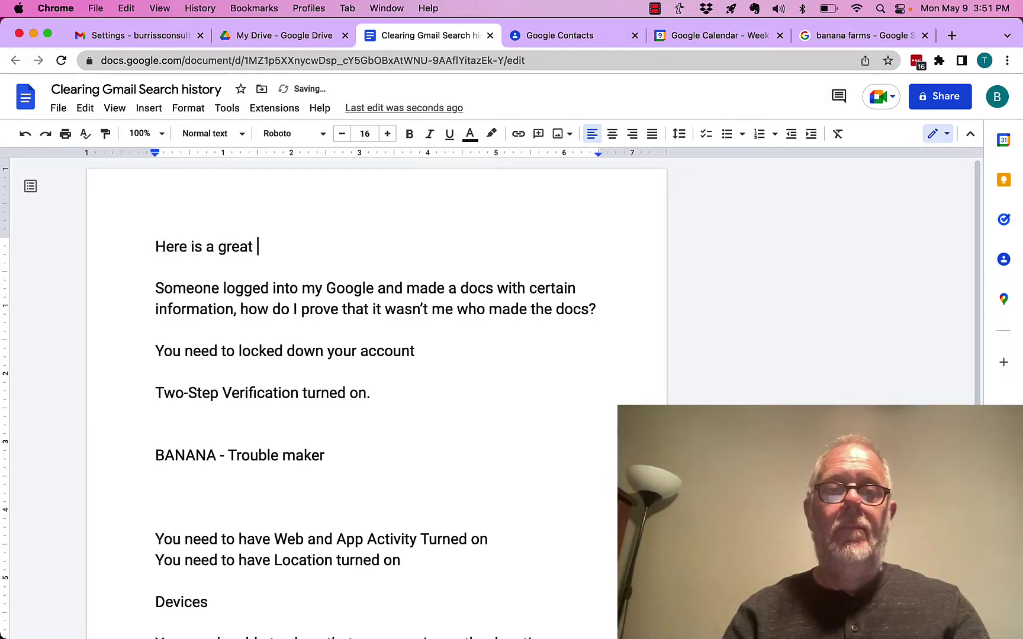
{"action": "type", "text": "video about "}
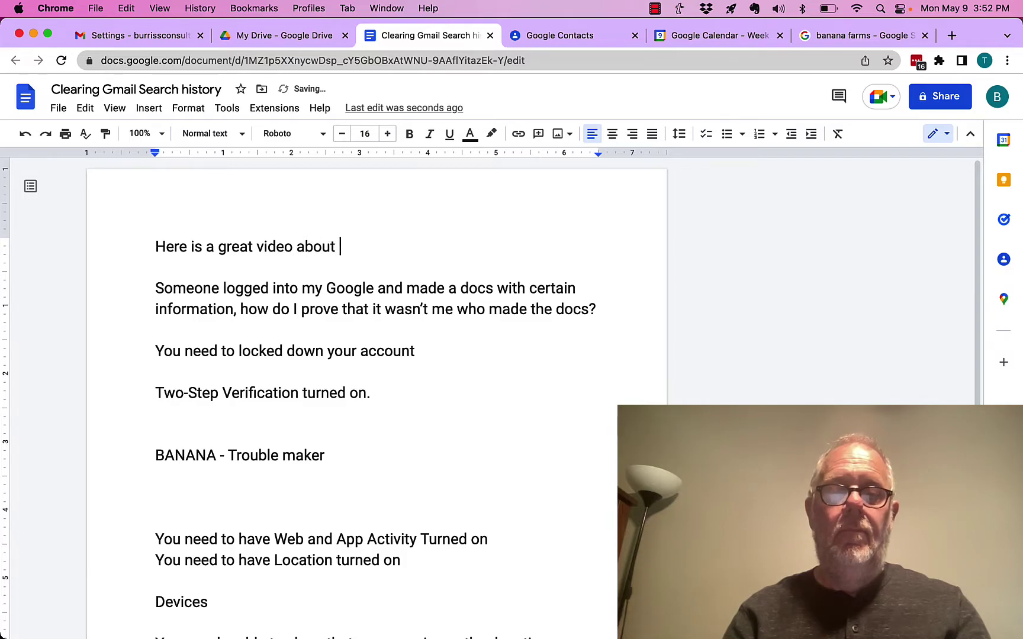
{"action": "type", "text": "banana far"}
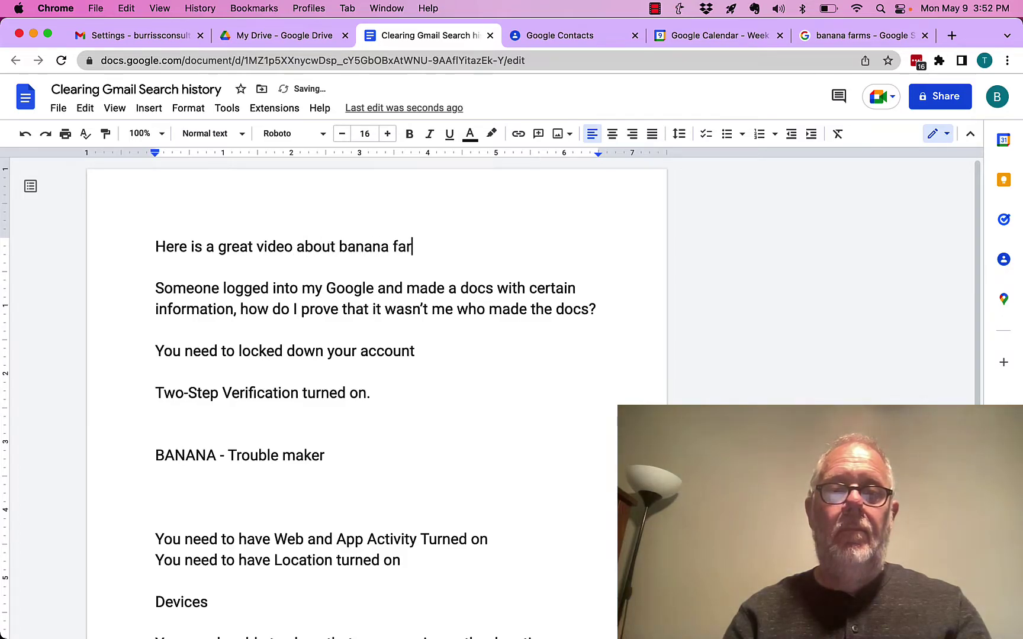
{"action": "type", "text": "ms"}
Paste the copied link below the sentence, then undo it, leaving an empty line.
{"action": "key", "text": "Return"}
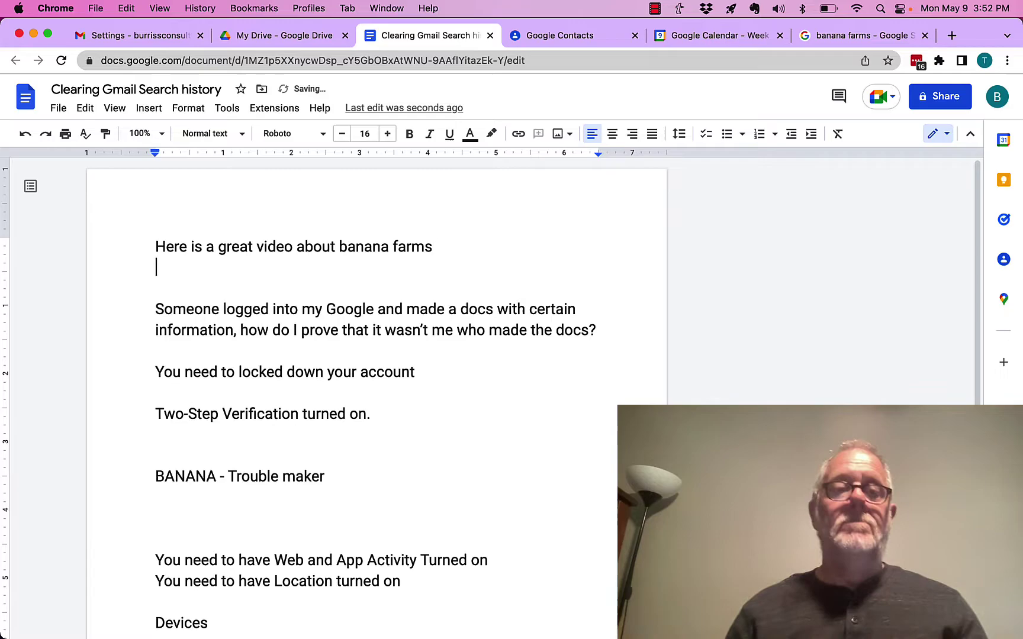
{"action": "key", "text": "Return"}
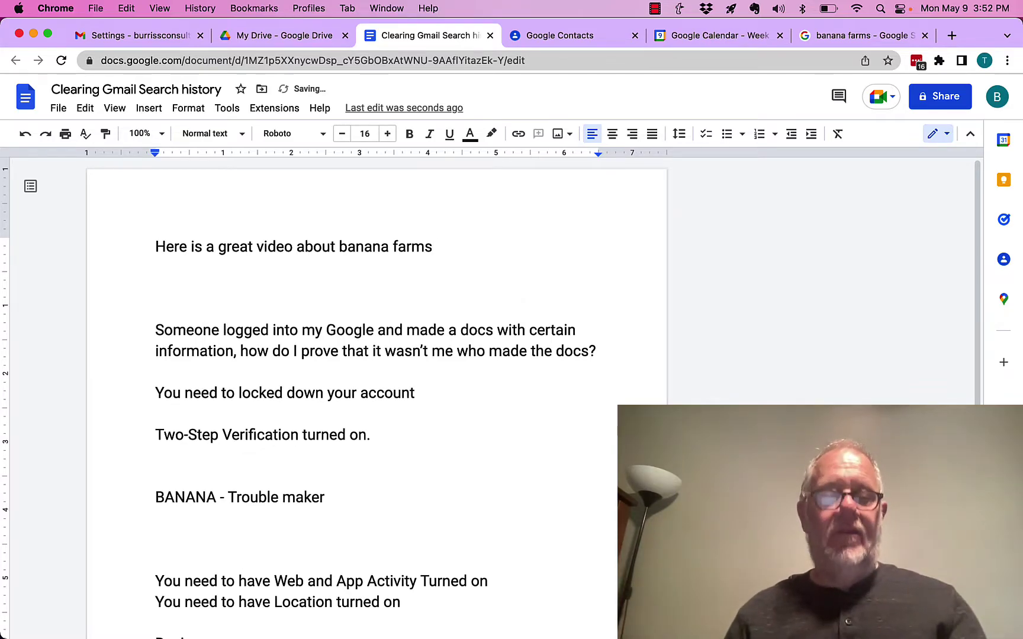
{"action": "left_click", "coordinate": [85, 108]}
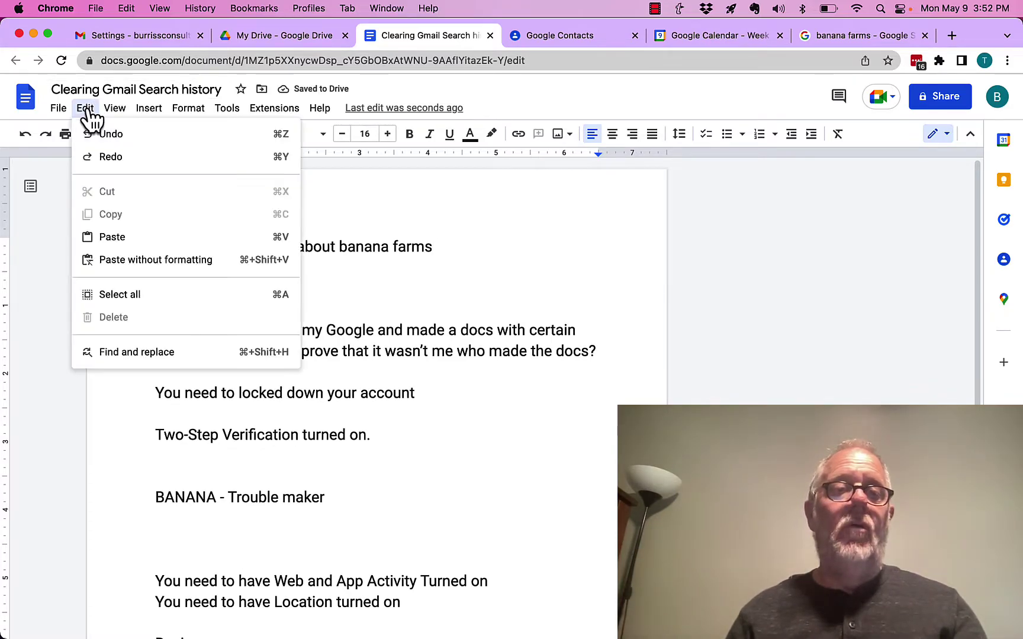
{"action": "left_click", "coordinate": [115, 236]}
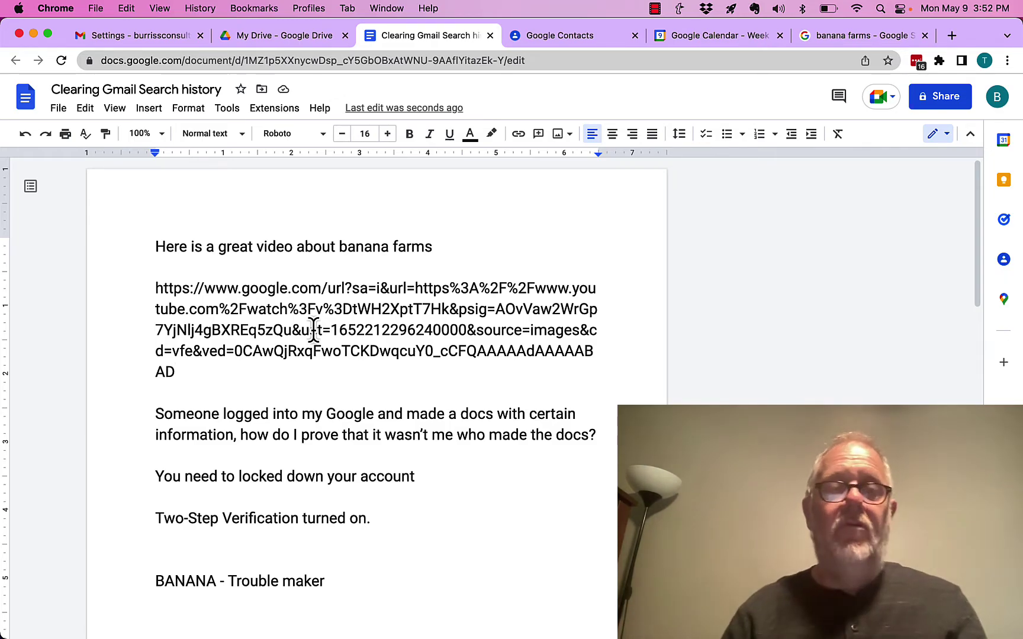
{"action": "key", "text": "super+z"}
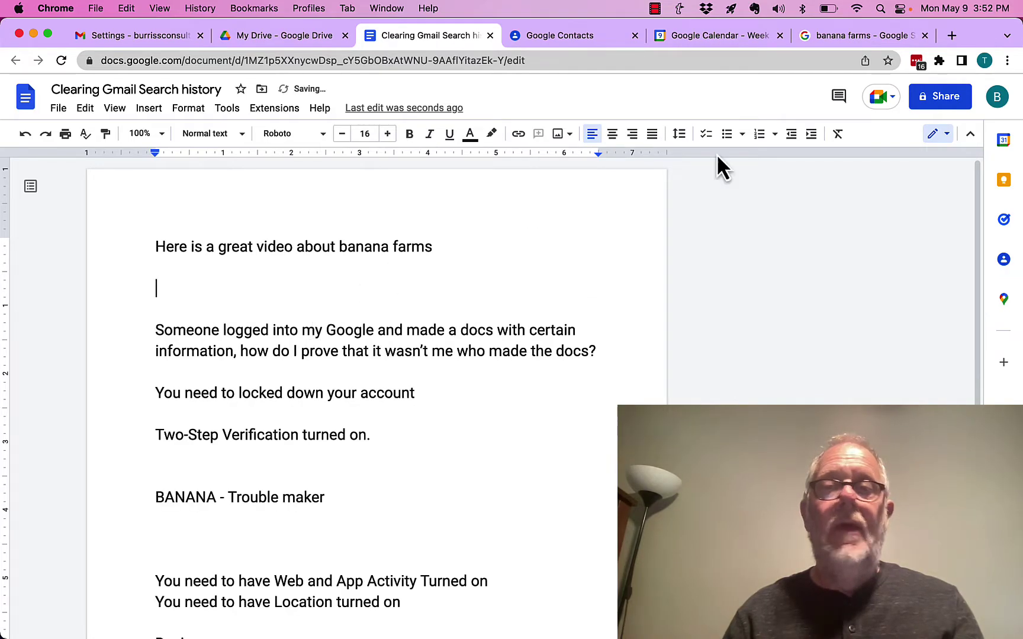
Open the banana harvesting cableway video on YouTube and pause the pre-roll ad.
{"action": "left_click", "coordinate": [855, 38]}
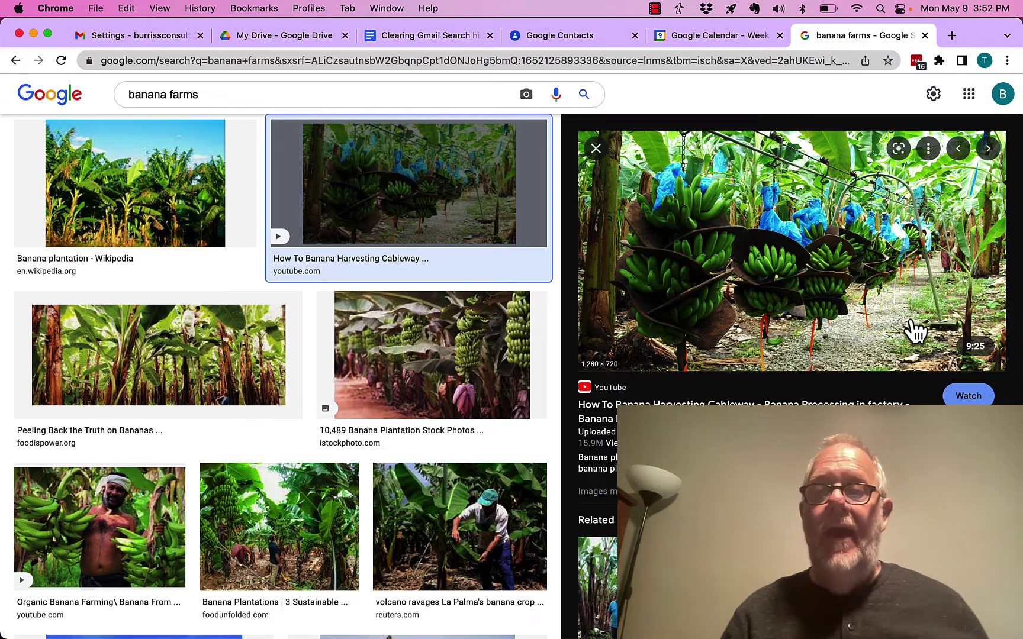
{"action": "left_click", "coordinate": [960, 399]}
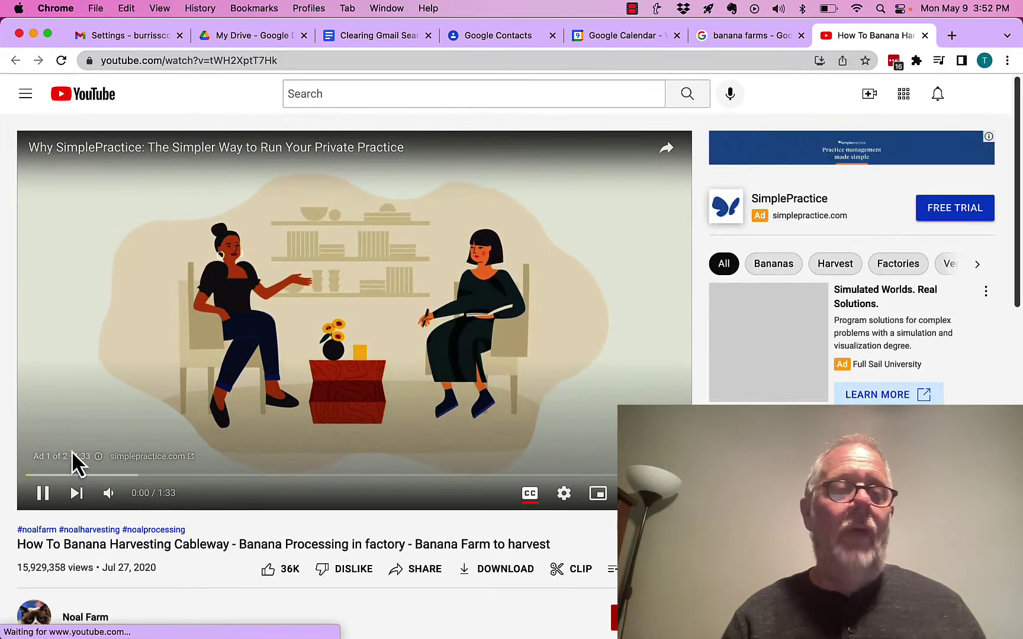
{"action": "left_click", "coordinate": [46, 495]}
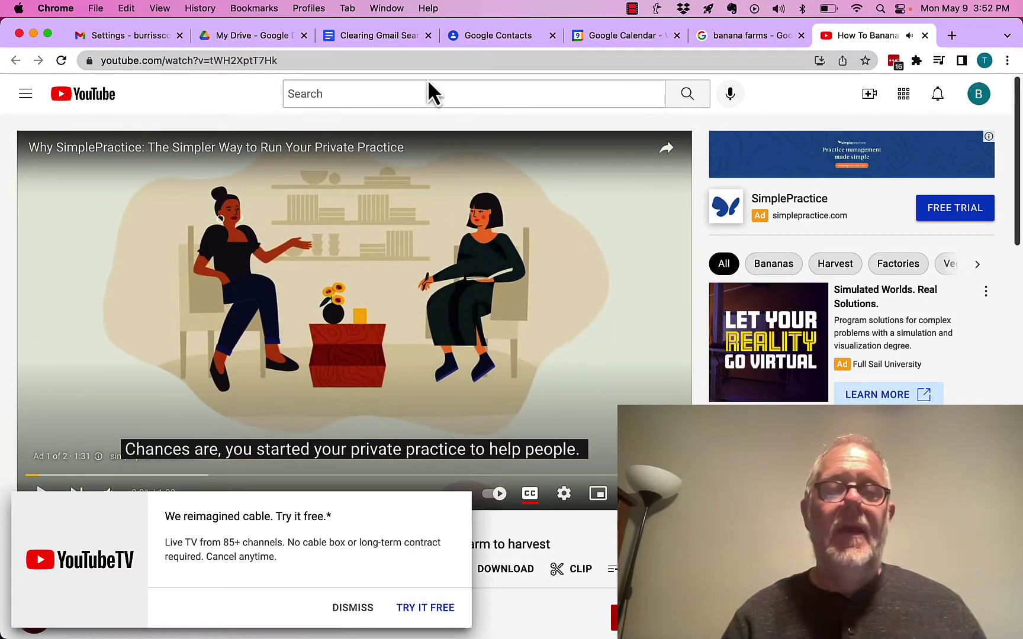
Copy the YouTube video's address and return to the Clearing Gmail Search history document.
{"action": "left_click", "coordinate": [322, 55]}
{"action": "key", "text": "super+c"}
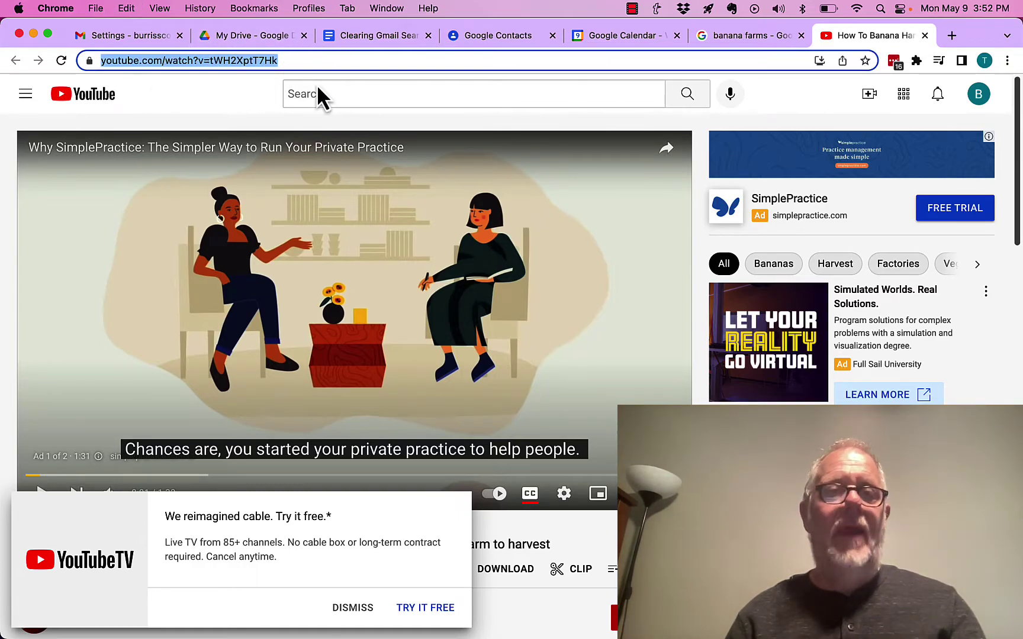
{"action": "left_click", "coordinate": [134, 12]}
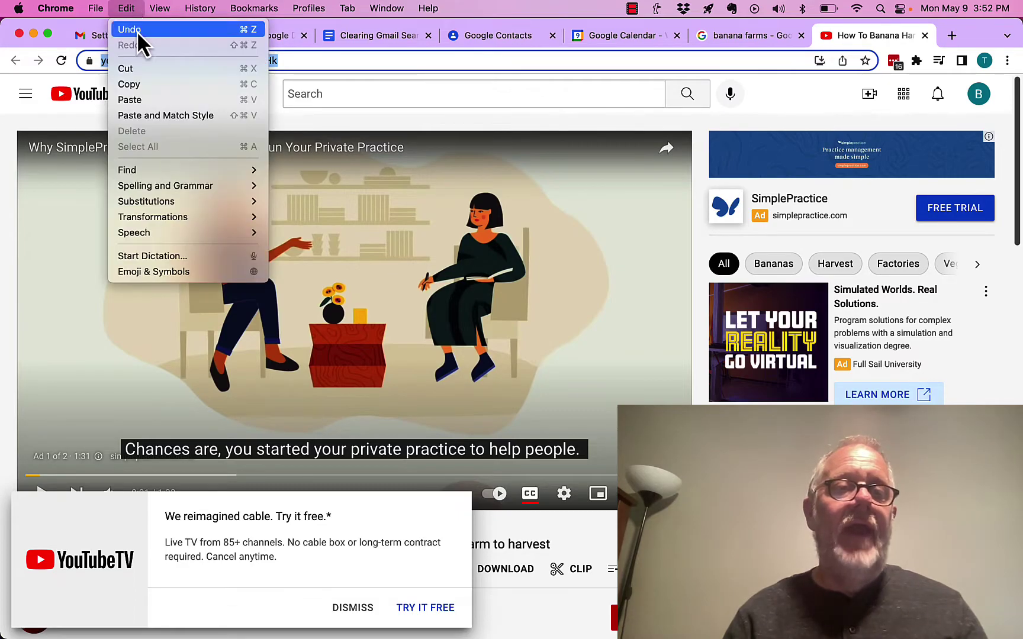
{"action": "mouse_move", "coordinate": [361, 17]}
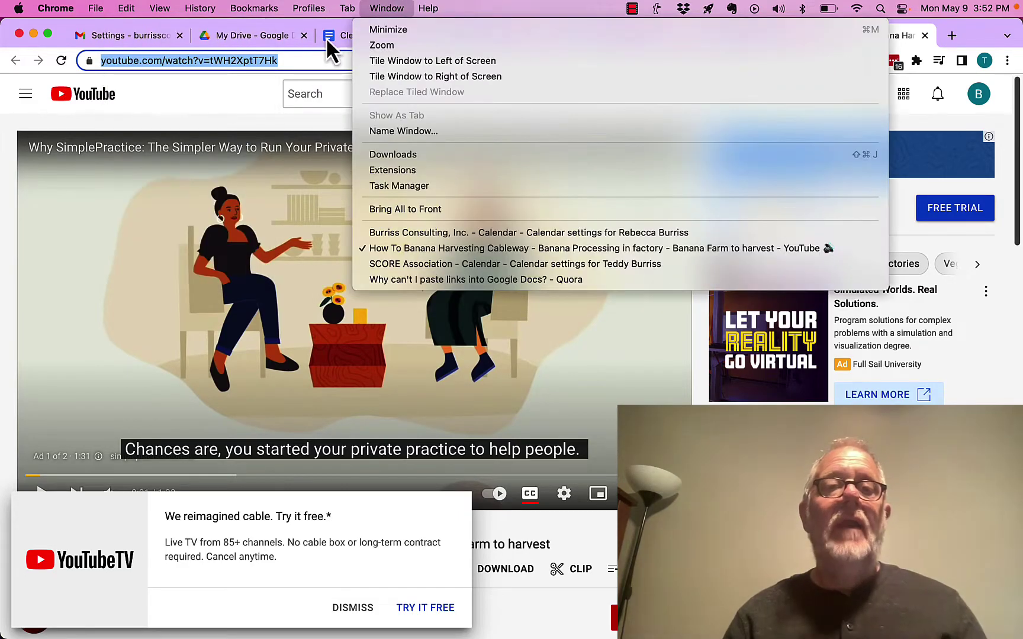
{"action": "left_click", "coordinate": [326, 43]}
{"action": "left_click", "coordinate": [363, 38]}
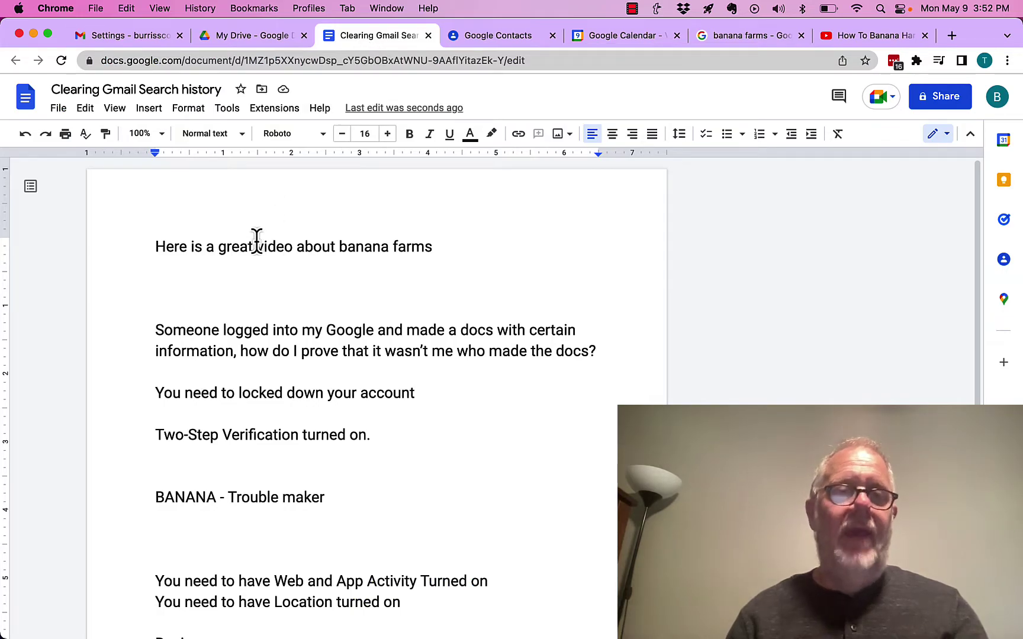
Paste the YouTube URL on the empty line below the sentence as a link.
{"action": "left_click", "coordinate": [86, 109]}
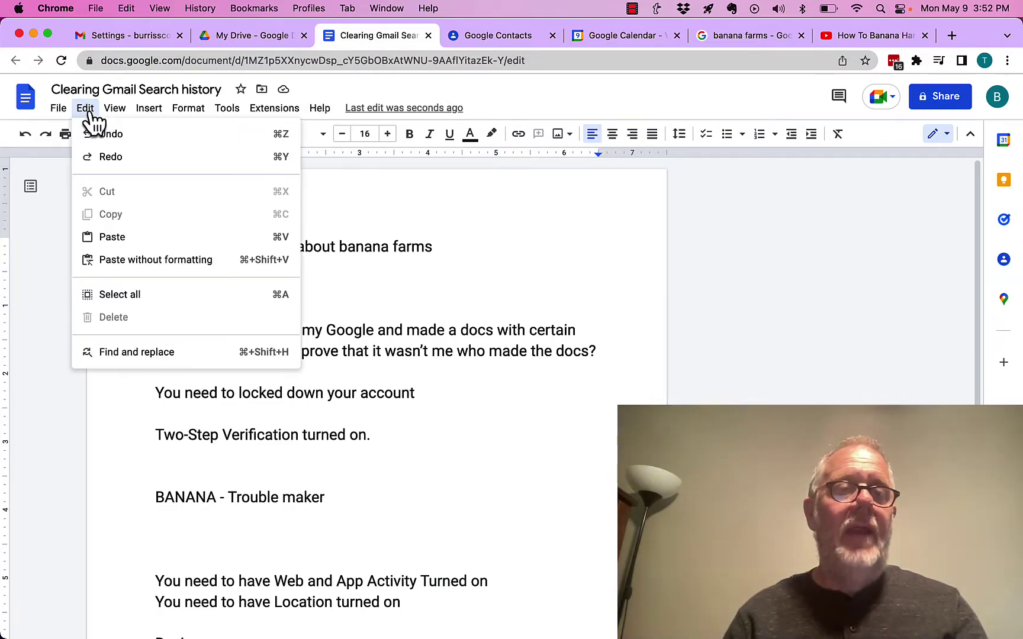
{"action": "left_click", "coordinate": [121, 238]}
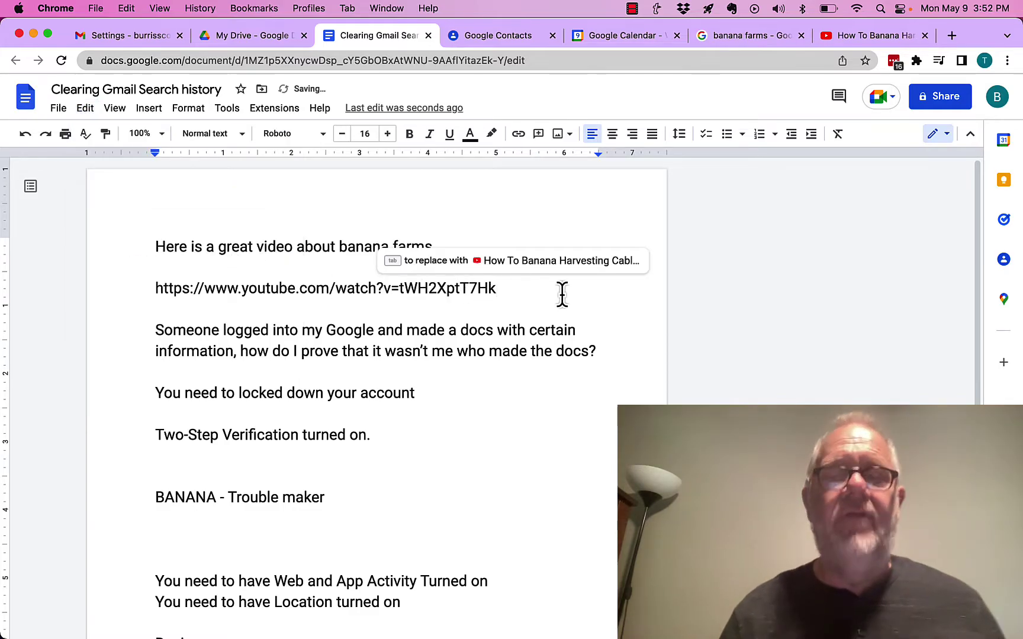
{"action": "key", "text": "Return"}
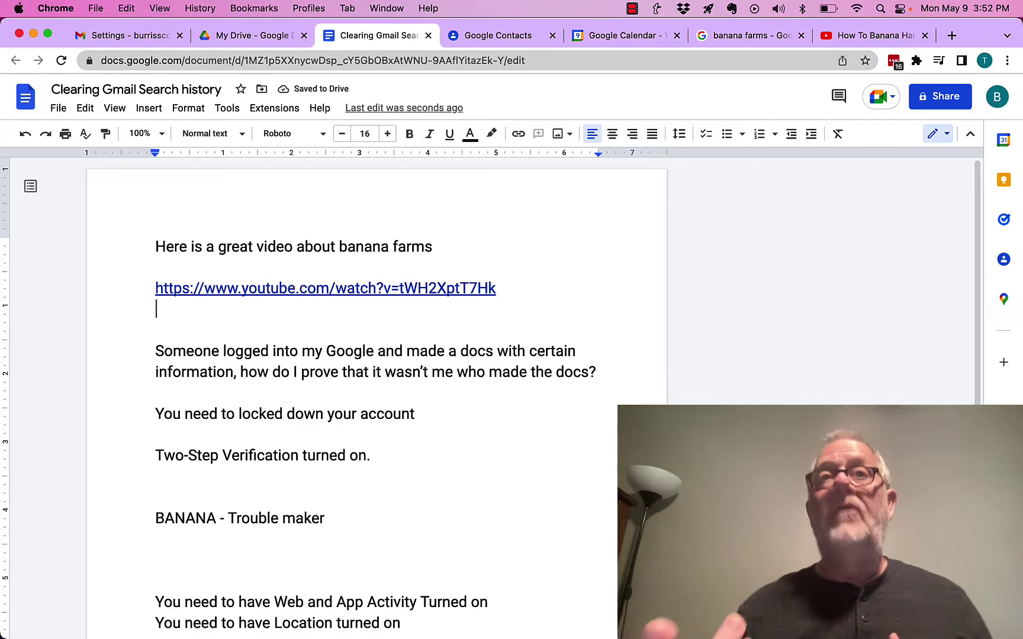
Link the words 'banana farms' to the YouTube video URL, then select the URL line.
{"action": "left_click_drag", "start_coordinate": [440, 246], "coordinate": [338, 246]}
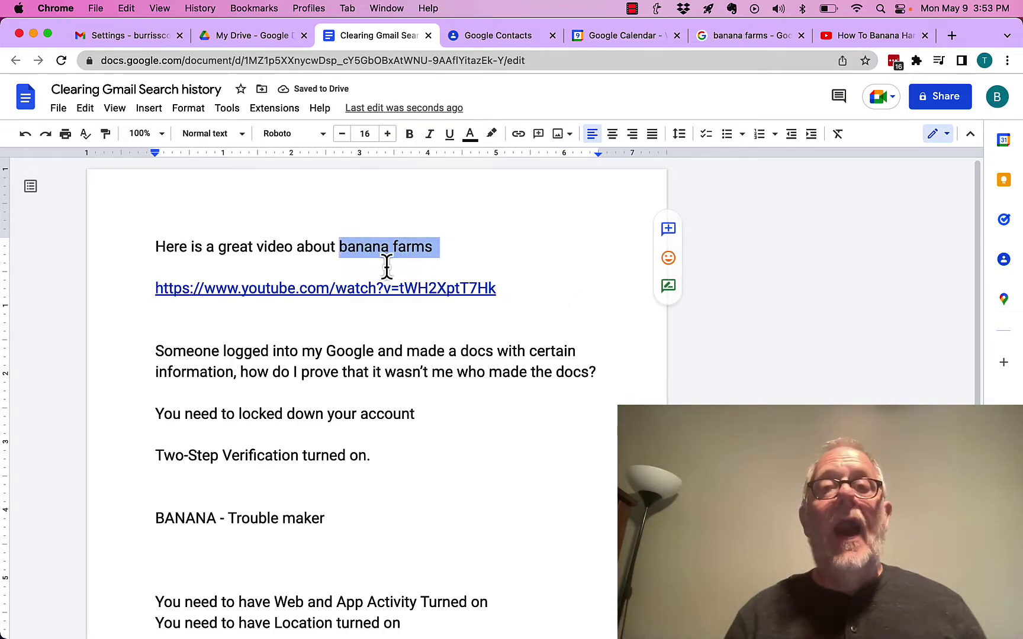
{"action": "left_click", "coordinate": [147, 109]}
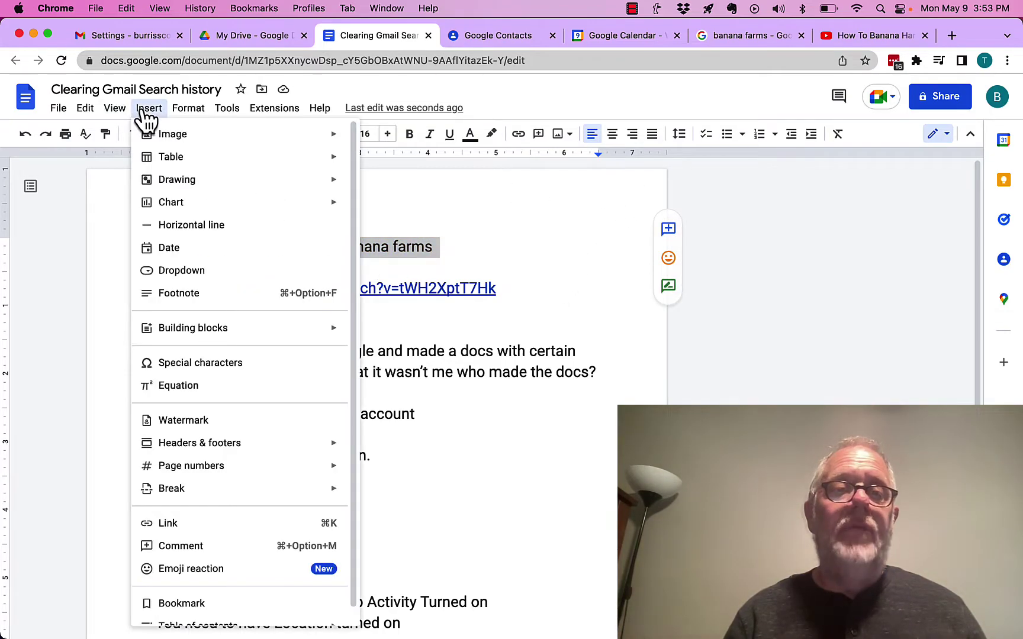
{"action": "left_click", "coordinate": [185, 527]}
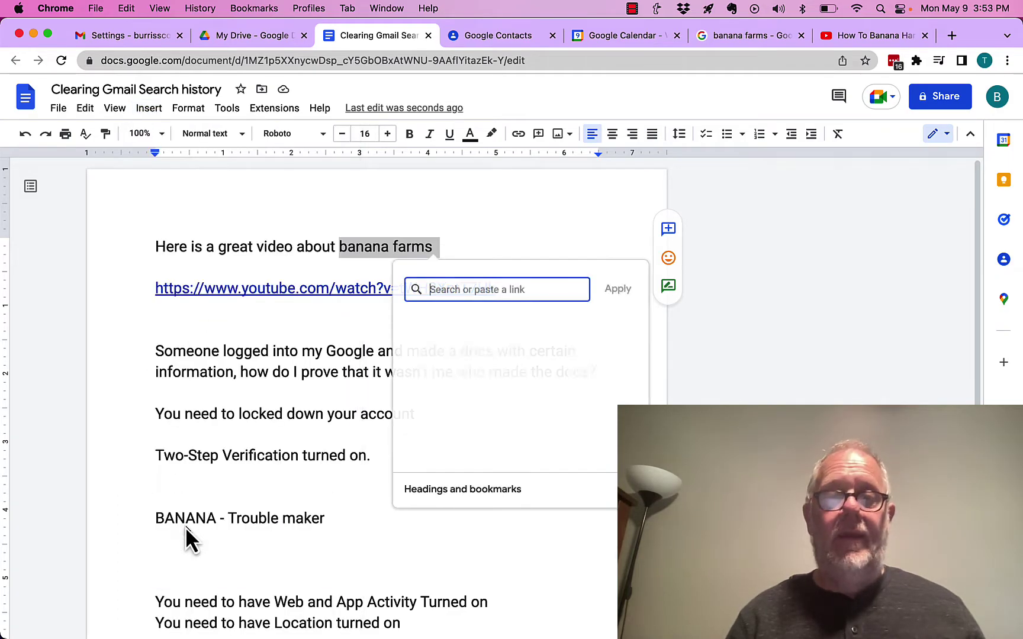
{"action": "key", "text": "super+v"}
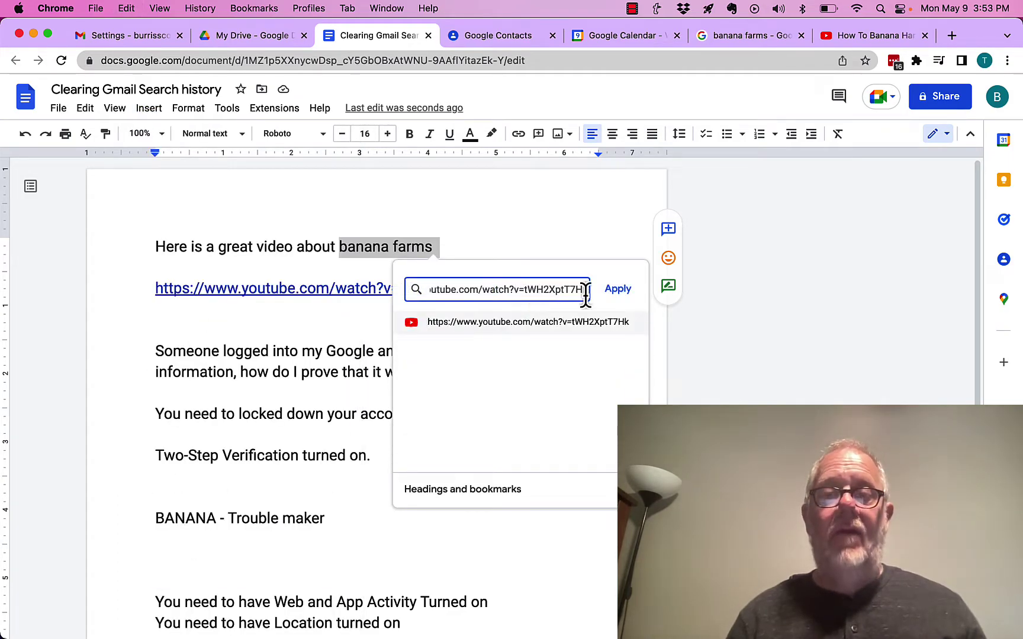
{"action": "left_click", "coordinate": [614, 292]}
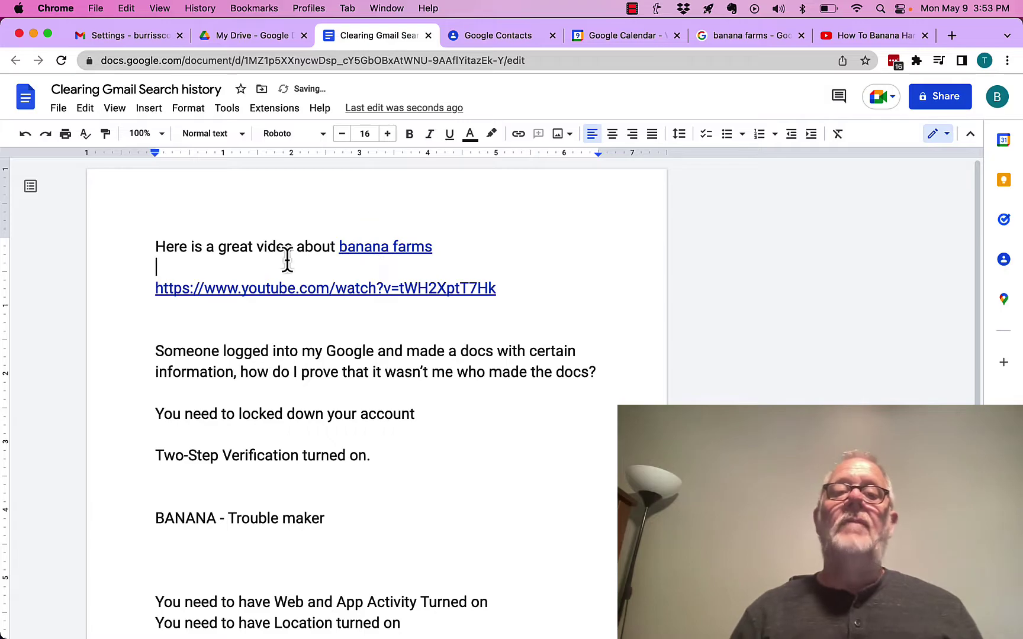
{"action": "double_click", "coordinate": [172, 270]}
{"action": "left_click_drag", "start_coordinate": [515, 273], "coordinate": [541, 287]}
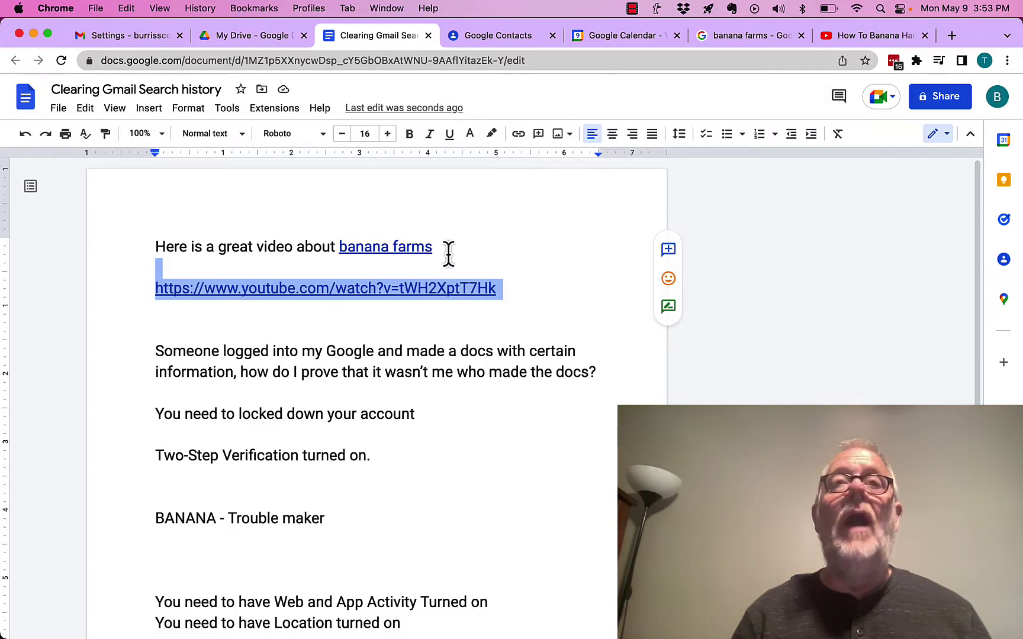
Select the linked 'banana farms' words and bring up the Insert menu.
{"action": "left_click_drag", "start_coordinate": [334, 246], "coordinate": [441, 249]}
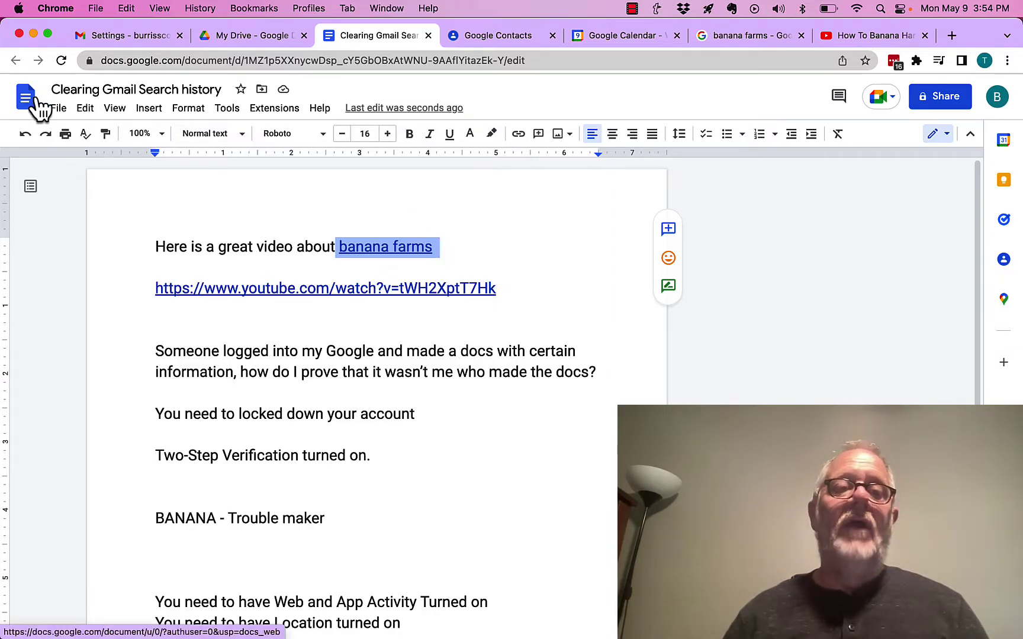
{"action": "left_click", "coordinate": [84, 110]}
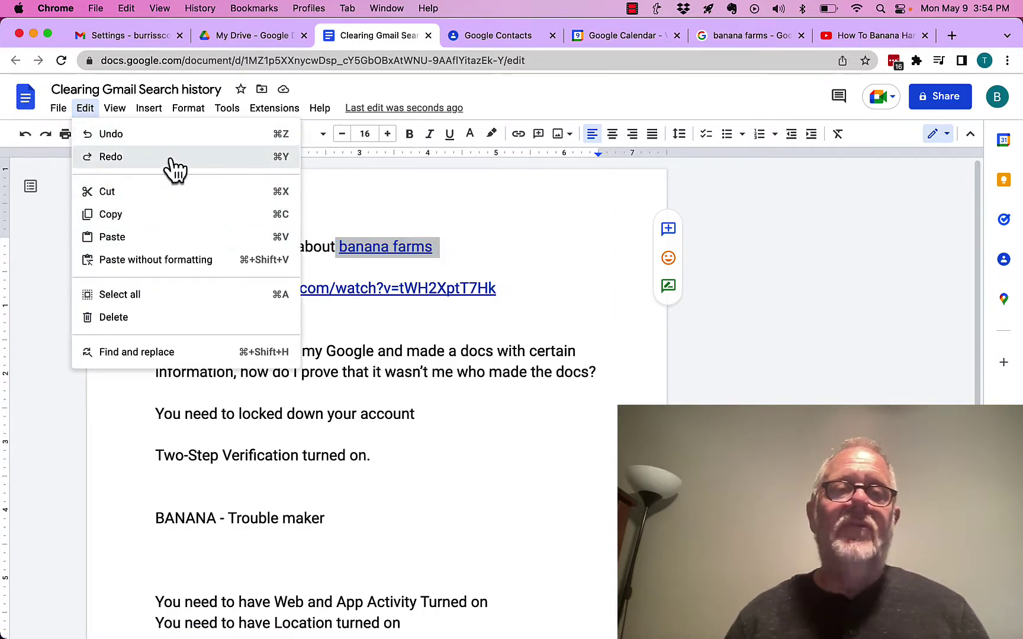
{"action": "left_click", "coordinate": [161, 115]}
{"action": "left_click", "coordinate": [161, 115]}
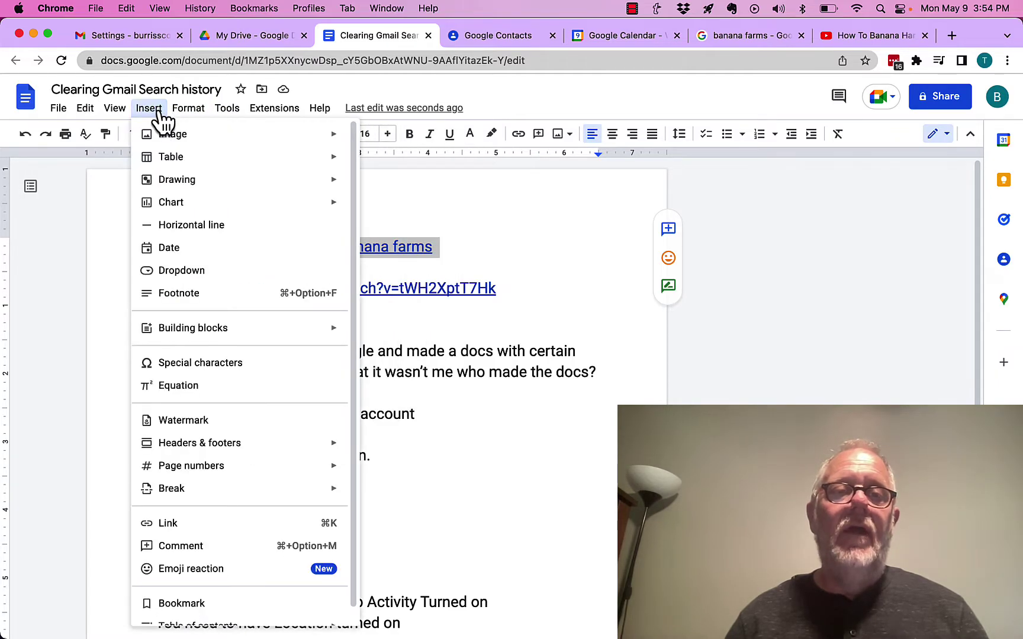